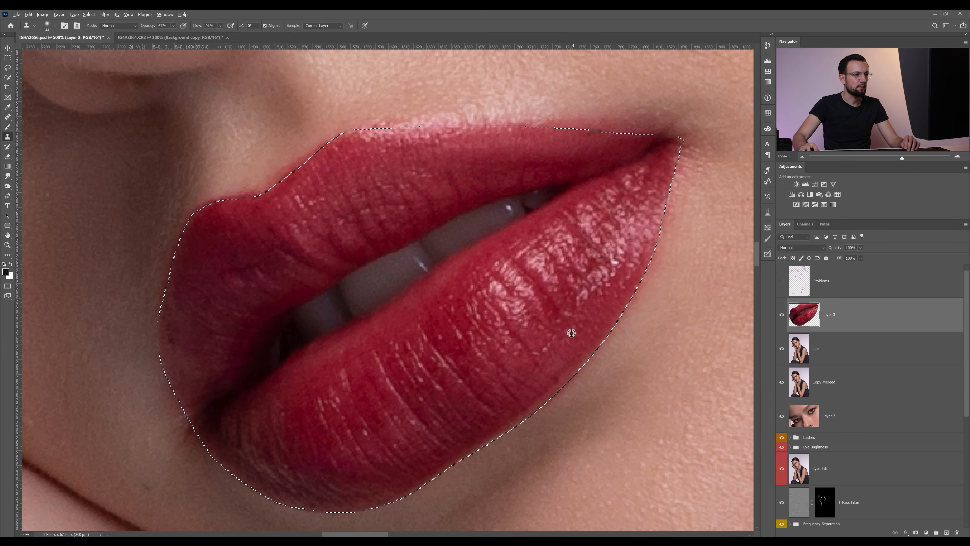
# Clone-stamp over uneven texture on the lips inside the lip selection, working along the lower lip and left edge.
pyautogui.keyDown('alt'); pyautogui.click(561, 361); pyautogui.keyUp('alt')
pyautogui.moveTo(564, 375)
pyautogui.mouseDown()
pyautogui.moveTo(488, 404)
pyautogui.moveTo(508, 424)
pyautogui.moveTo(530, 408)
pyautogui.moveTo(479, 444)
pyautogui.mouseUp()
pyautogui.keyDown('alt'); pyautogui.click(540, 389); pyautogui.keyUp('alt')
pyautogui.keyDown('alt'); pyautogui.click(487, 405); pyautogui.keyUp('alt')
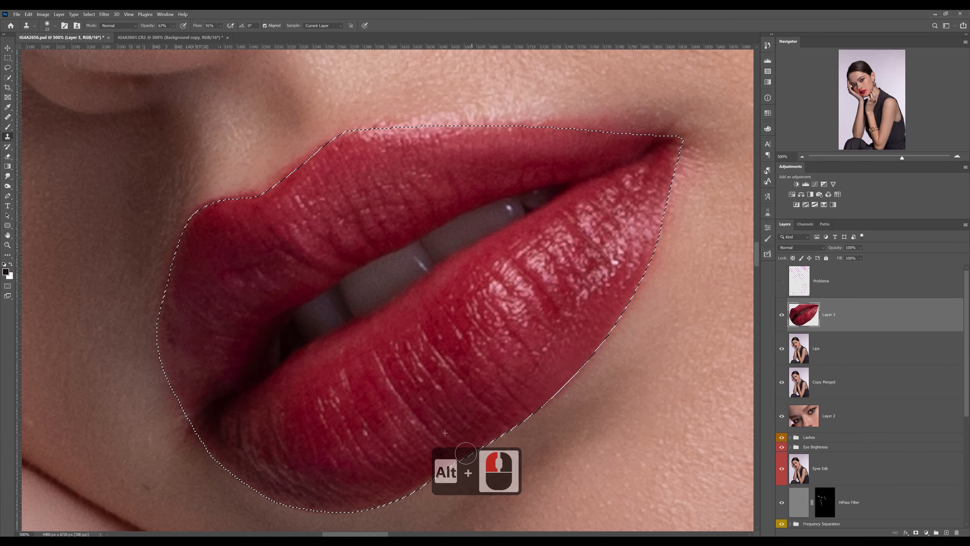
pyautogui.keyDown('alt'); pyautogui.click(197, 360); pyautogui.keyUp('alt')
pyautogui.moveTo(172, 355); pyautogui.dragTo(168, 302)
pyautogui.keyDown('ctrl'); pyautogui.click(303, 115); pyautogui.keyUp('ctrl')
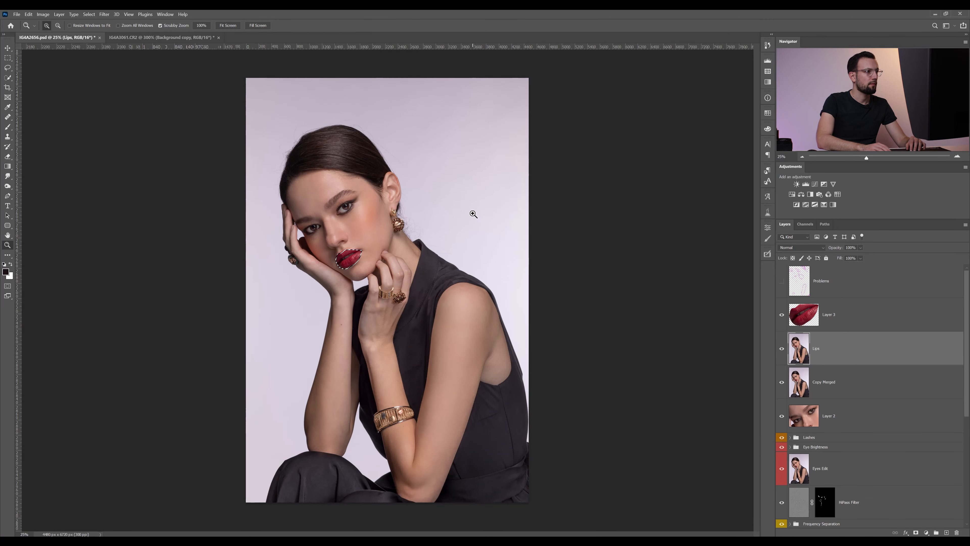
# Invert the selection and clone skin texture over the area just above the upper lip.
pyautogui.hotkey('ctrl', 'shift', 'i')
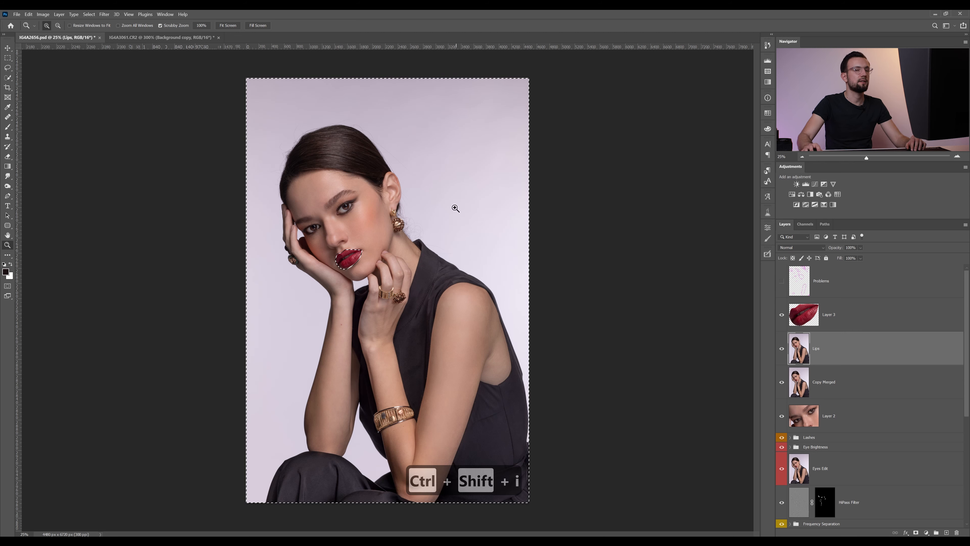
pyautogui.press('shift')
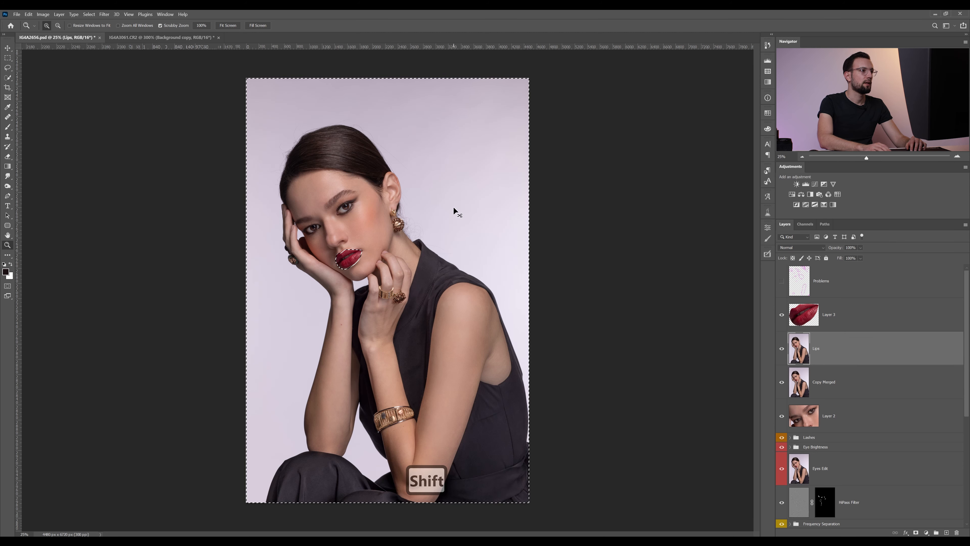
pyautogui.moveTo(347, 251); pyautogui.dragTo(454, 250)
pyautogui.press('s')
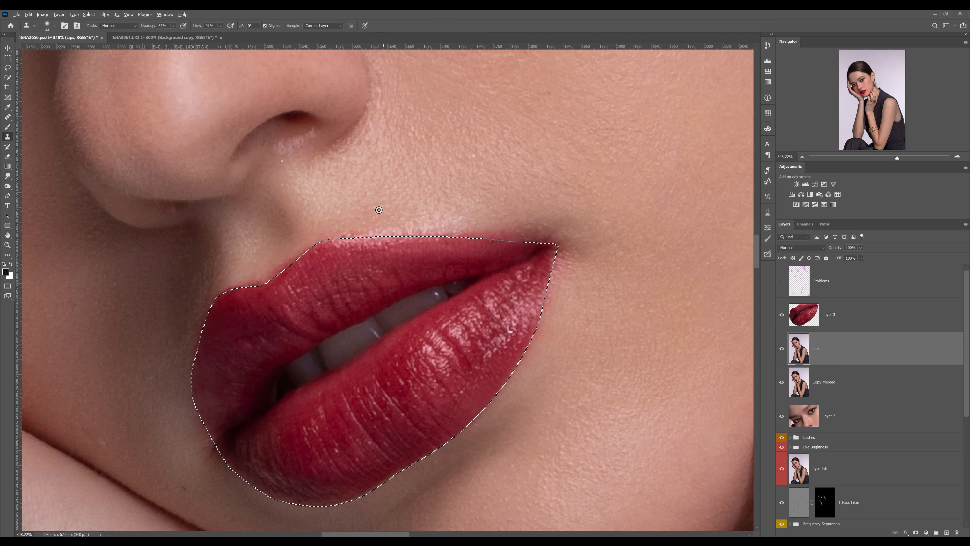
pyautogui.keyDown('alt'); pyautogui.click(365, 210); pyautogui.keyUp('alt')
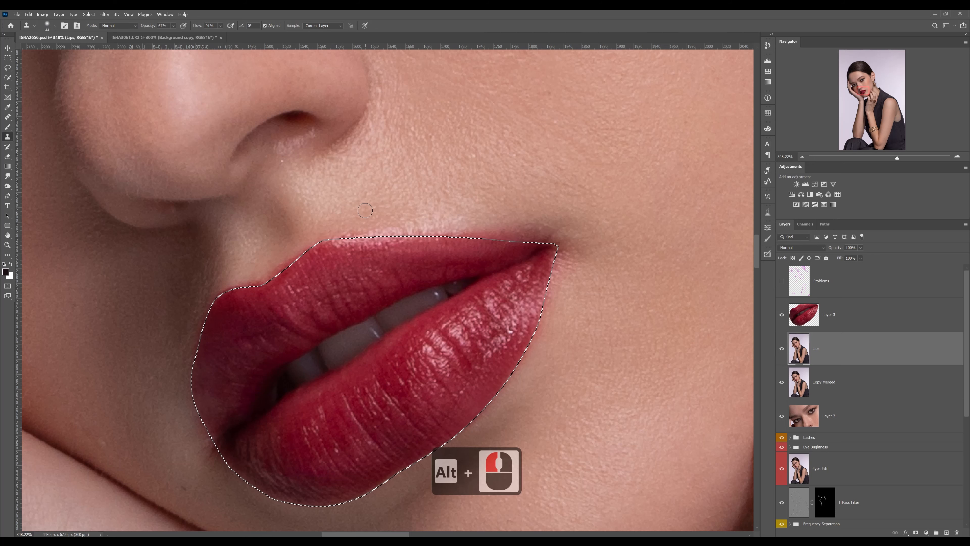
pyautogui.moveTo(365, 210); pyautogui.dragTo(375, 213)
pyautogui.keyDown('alt'); pyautogui.click(446, 192); pyautogui.keyUp('alt')
pyautogui.moveTo(365, 237); pyautogui.dragTo(503, 209)
pyautogui.keyDown('alt'); pyautogui.click(446, 192); pyautogui.keyUp('alt')
pyautogui.keyDown('alt'); pyautogui.click(311, 260); pyautogui.keyUp('alt')
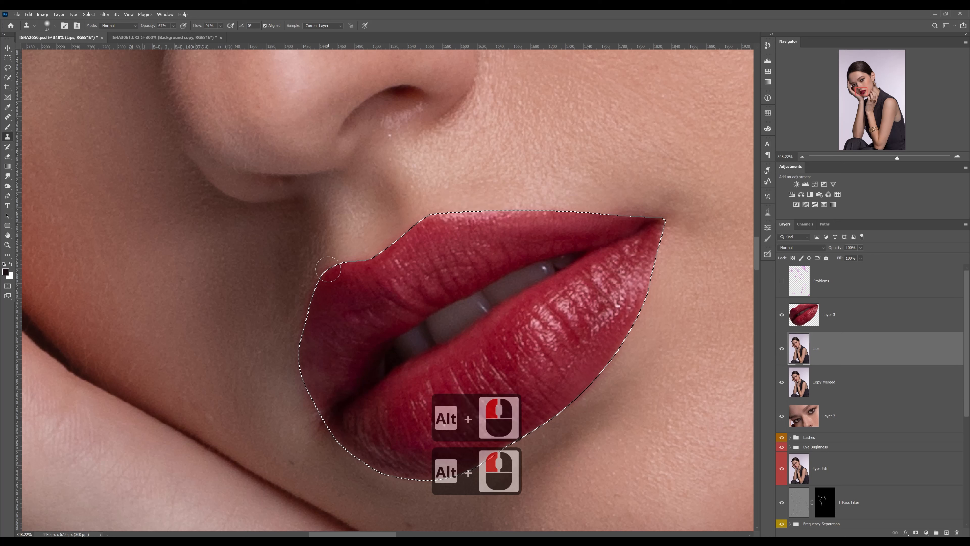
# Clone skin along the left and lower right lip outline, undoing one stray stroke.
pyautogui.moveTo(329, 272); pyautogui.dragTo(320, 280)
pyautogui.hotkey('ctrl', 'z')
pyautogui.keyDown('alt'); pyautogui.click(299, 407); pyautogui.keyUp('alt')
pyautogui.keyDown('alt'); pyautogui.click(307, 405); pyautogui.keyUp('alt')
pyautogui.moveTo(309, 414); pyautogui.dragTo(342, 458)
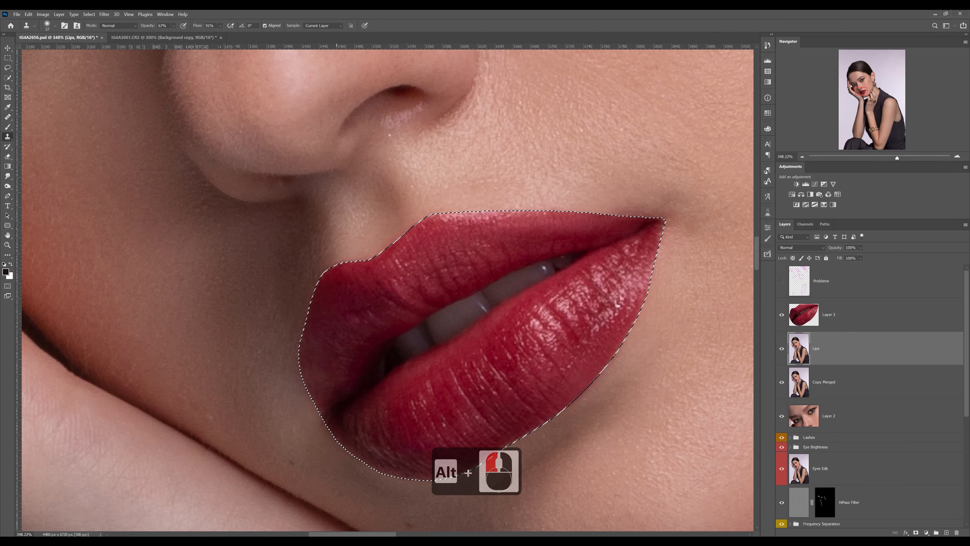
pyautogui.moveTo(598, 412); pyautogui.dragTo(489, 293)
# Merge the retouched lip layer with the Lips layer below it.
pyautogui.press('z')
pyautogui.moveTo(346, 429); pyautogui.dragTo(326, 430)
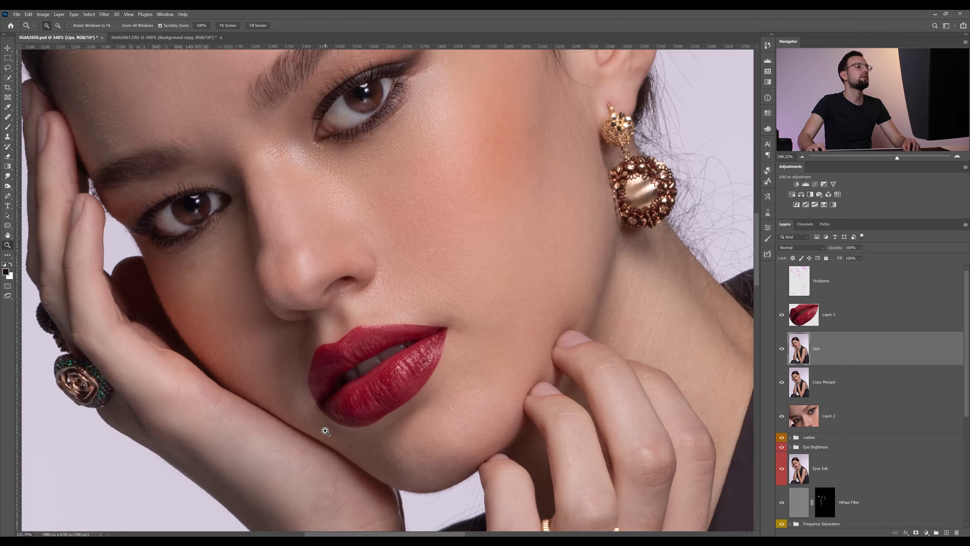
pyautogui.moveTo(403, 376); pyautogui.dragTo(429, 380)
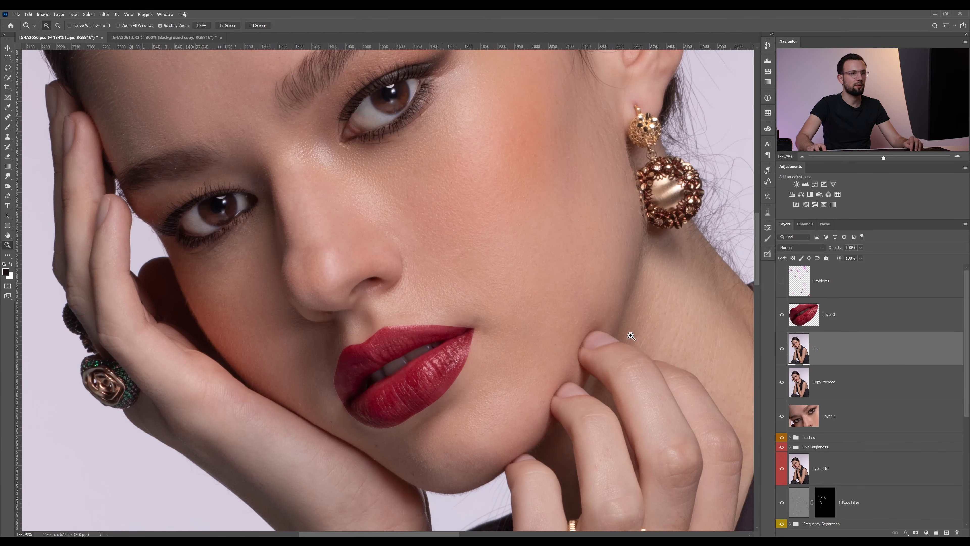
pyautogui.click(853, 319)
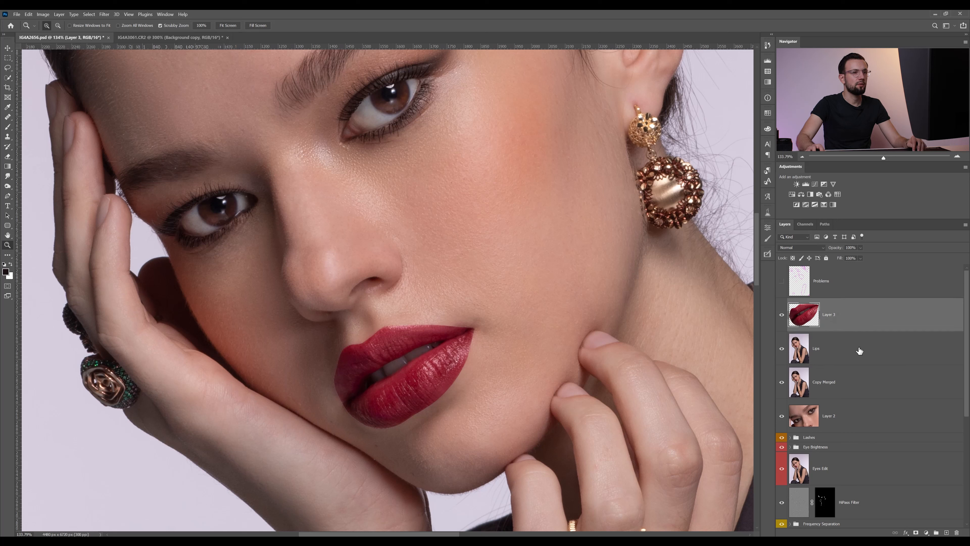
pyautogui.keyDown('shift'); pyautogui.click(860, 352); pyautogui.keyUp('shift')
pyautogui.rightClick(850, 315)
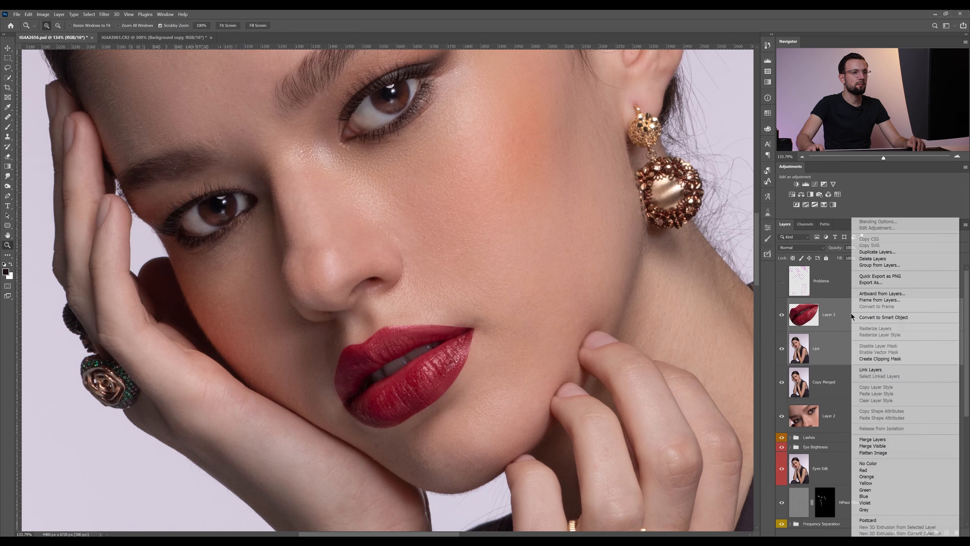
pyautogui.click(912, 436)
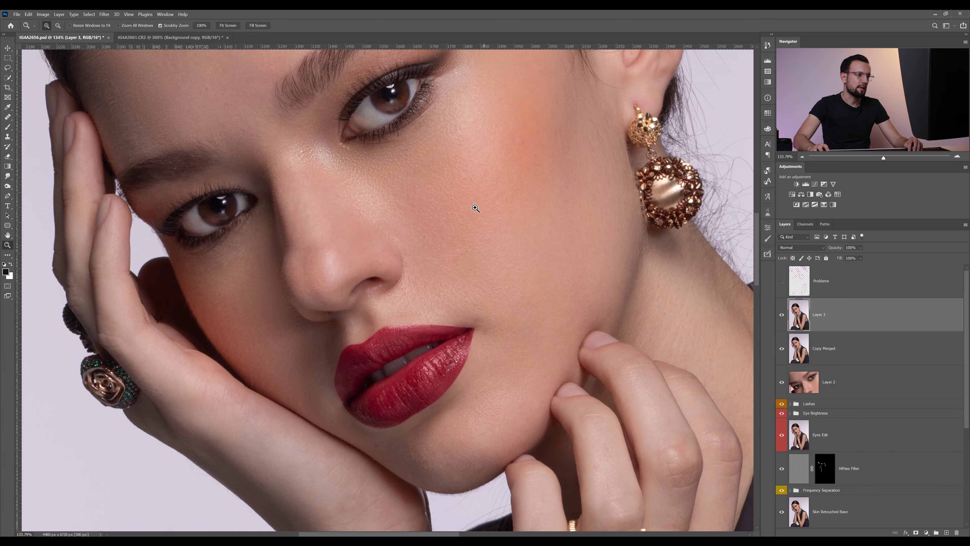
# Set the merged layer's opacity to 51%.
pyautogui.click(363, 354)
pyautogui.moveTo(376, 367); pyautogui.dragTo(413, 319)
pyautogui.click(400, 390)
pyautogui.moveTo(835, 247); pyautogui.dragTo(822, 247)
pyautogui.press('Return')
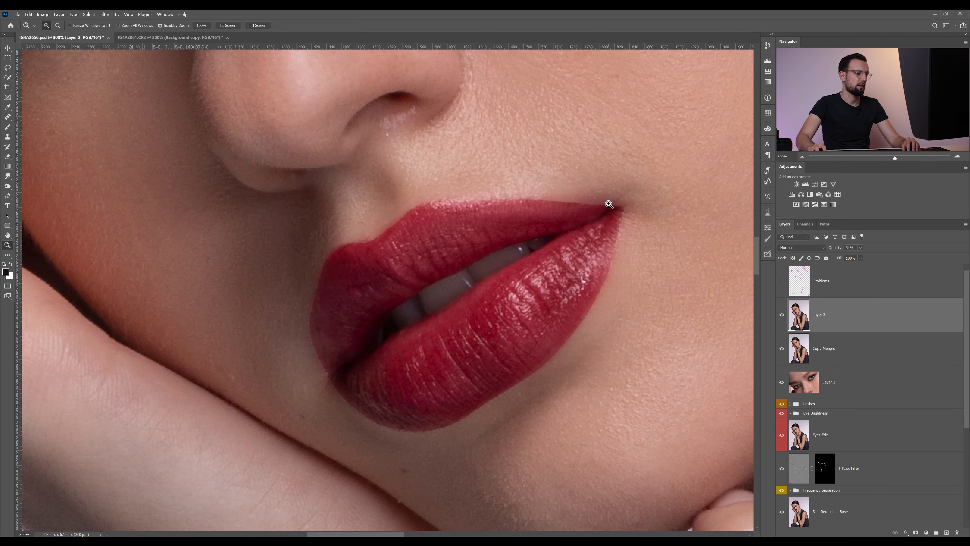
# Toggle the merged layer's visibility repeatedly to compare the retouch against the original.
pyautogui.keyDown('alt'); pyautogui.click(609, 204); pyautogui.keyUp('alt')
pyautogui.keyDown('alt'); pyautogui.click(606, 199); pyautogui.keyUp('alt')
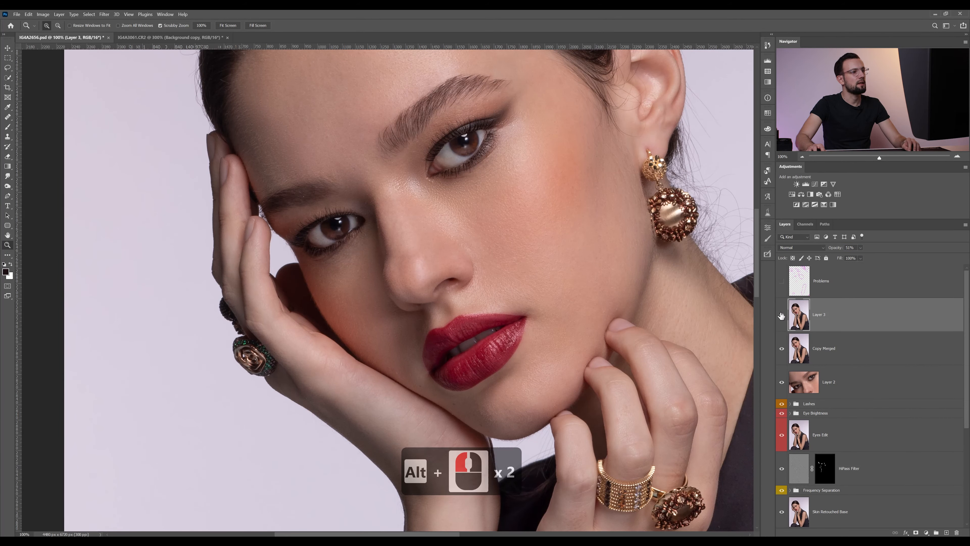
pyautogui.click(781, 315)
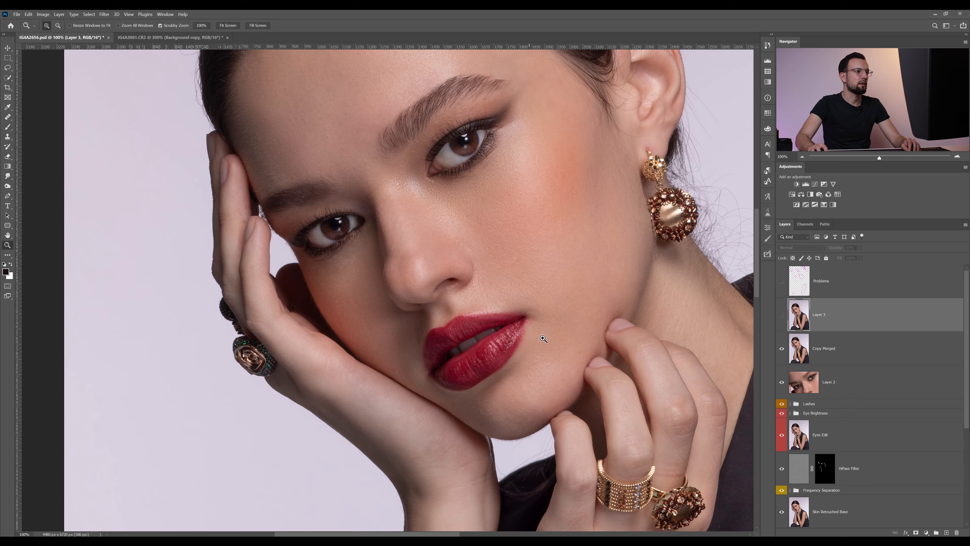
pyautogui.click(781, 314)
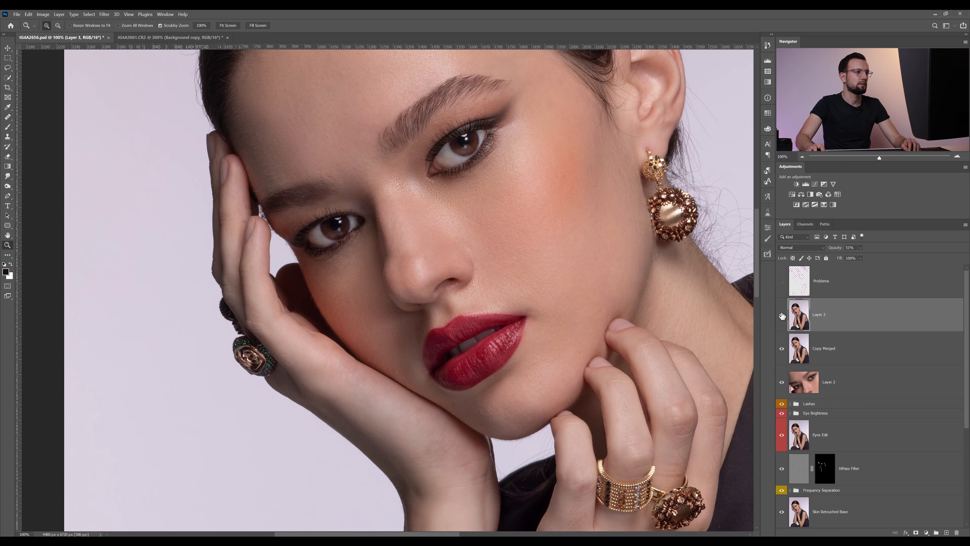
pyautogui.click(781, 314)
pyautogui.click(781, 314)
pyautogui.click(771, 315)
pyautogui.click(771, 315)
pyautogui.click(771, 314)
pyautogui.click(771, 315)
pyautogui.click(772, 314)
pyautogui.click(778, 315)
pyautogui.click(779, 315)
pyautogui.click(779, 315)
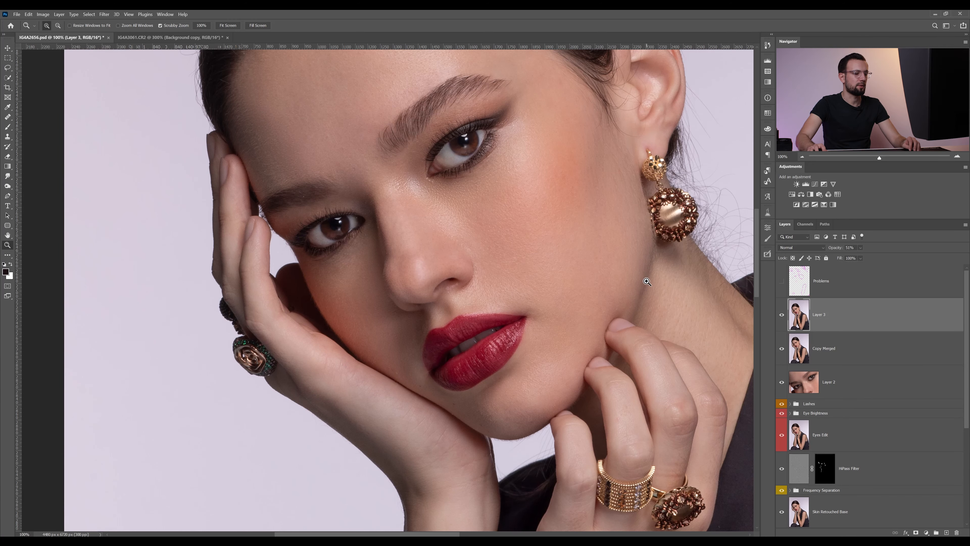
# Rename the merged layer to Lips.
pyautogui.keyDown('alt'); pyautogui.click(620, 279); pyautogui.keyUp('alt')
pyautogui.moveTo(431, 297); pyautogui.dragTo(434, 298)
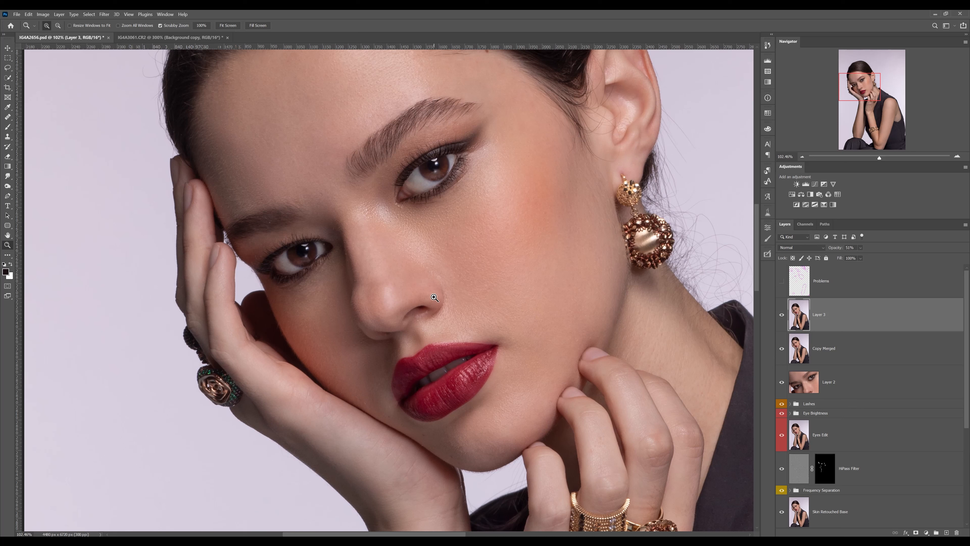
pyautogui.doubleClick(822, 314)
pyautogui.write('Lips')
pyautogui.press('Return')
# Start a Pen tool path along the top edge of the upper lip from its left peak to the right corner.
pyautogui.click(443, 374)
pyautogui.click(444, 288)
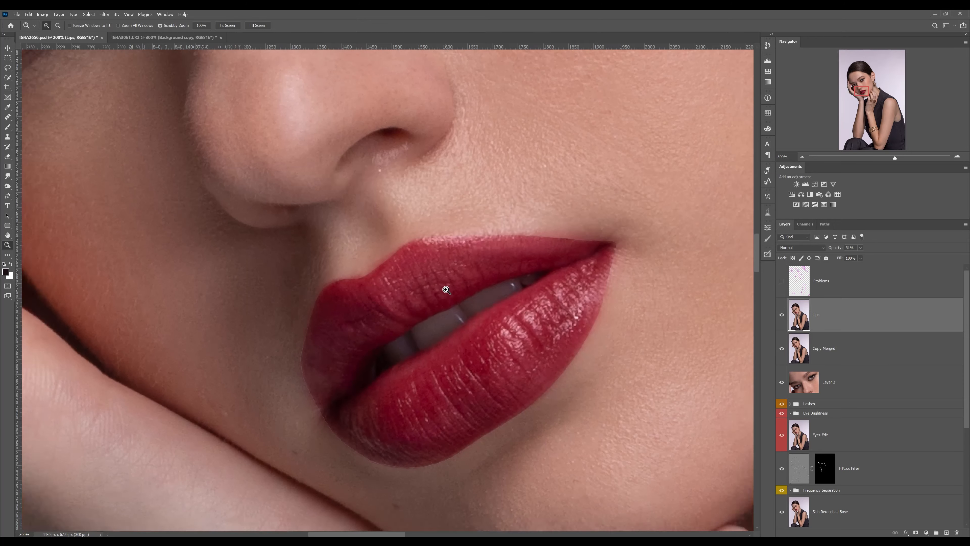
pyautogui.click(444, 268)
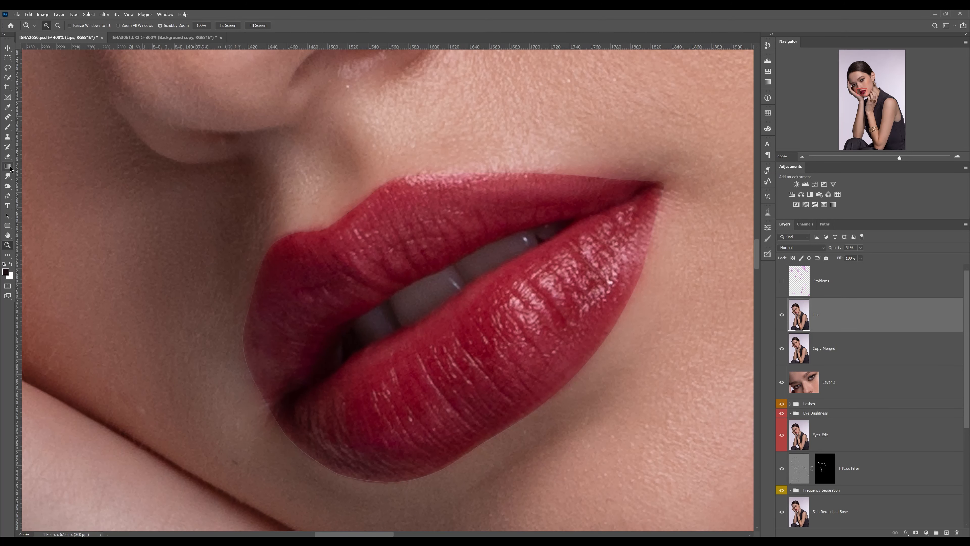
pyautogui.click(7, 195)
pyautogui.click(406, 175)
pyautogui.click(515, 174)
pyautogui.click(608, 179)
pyautogui.click(647, 179)
pyautogui.click(663, 183)
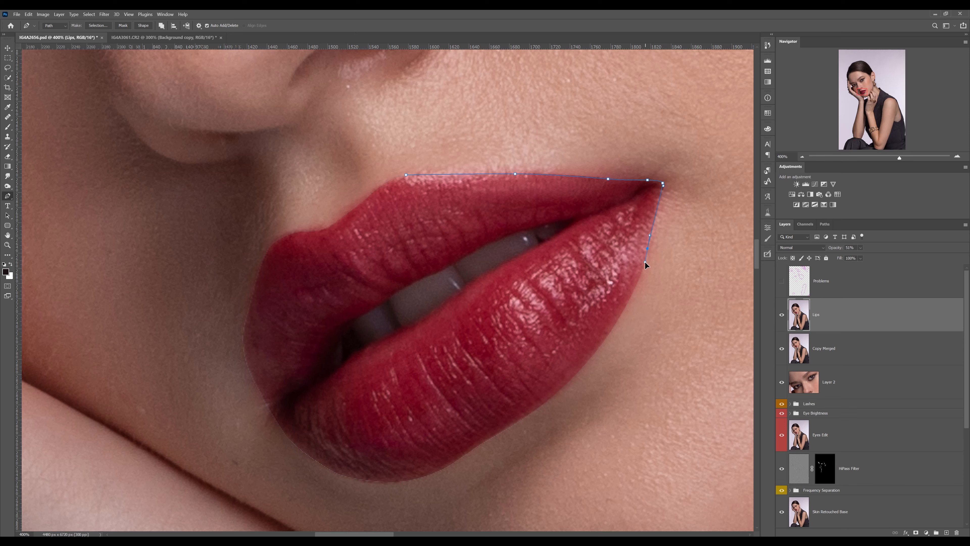
# Continue the path around the lower lip and left corner, closing it at the first anchor.
pyautogui.click(606, 336)
pyautogui.moveTo(553, 393); pyautogui.dragTo(531, 412)
pyautogui.moveTo(485, 441); pyautogui.dragTo(479, 443)
pyautogui.moveTo(431, 474); pyautogui.dragTo(265, 403)
pyautogui.moveTo(249, 367); pyautogui.dragTo(246, 359)
pyautogui.moveTo(247, 314); pyautogui.dragTo(253, 291)
pyautogui.moveTo(271, 245); pyautogui.dragTo(403, 177)
# Make a selection from the path with a 1 pixel feather radius.
pyautogui.rightClick(448, 206)
pyautogui.click(506, 237)
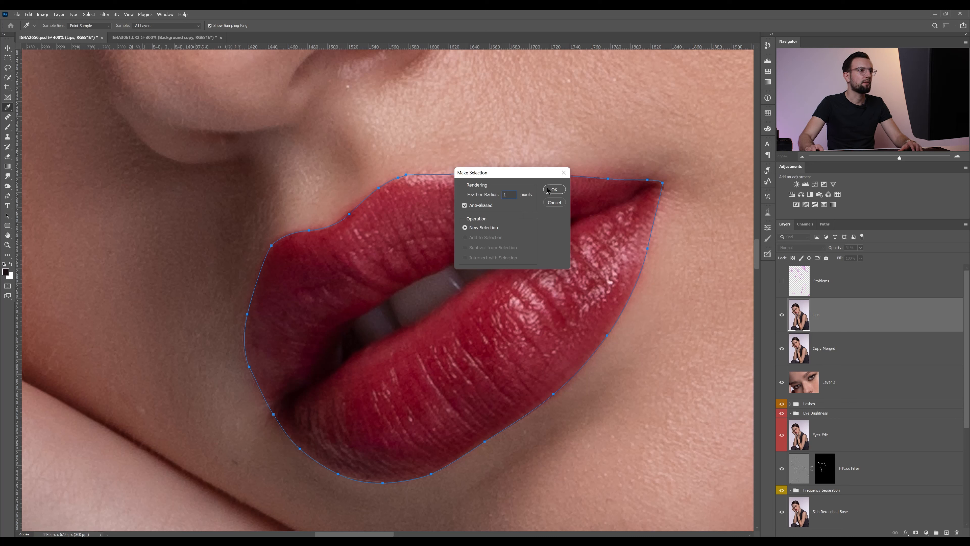
pyautogui.write('1')
pyautogui.click(555, 190)
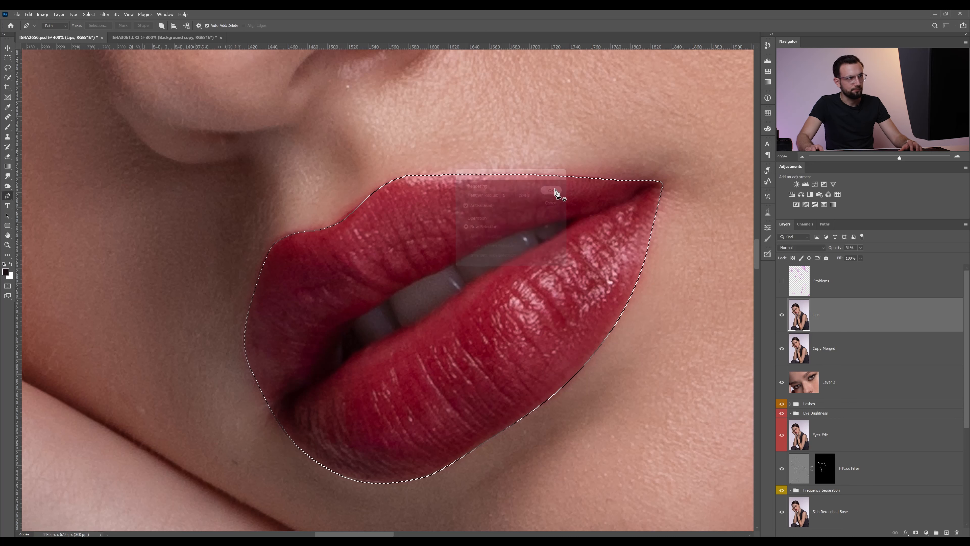
# Copy the lip selection to a new layer and clip a Color Balance adjustment to it.
pyautogui.hotkey('ctrl', 'j')
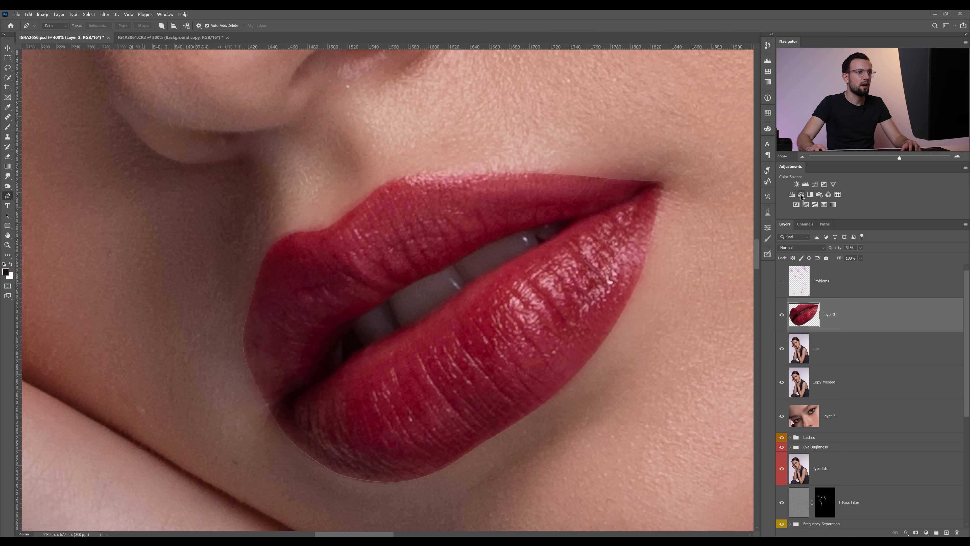
pyautogui.click(801, 194)
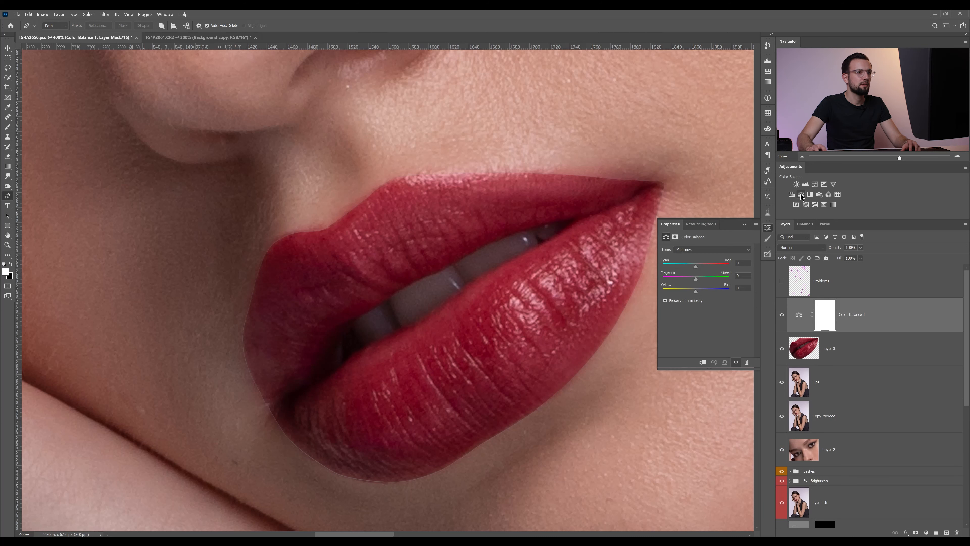
pyautogui.click(703, 362)
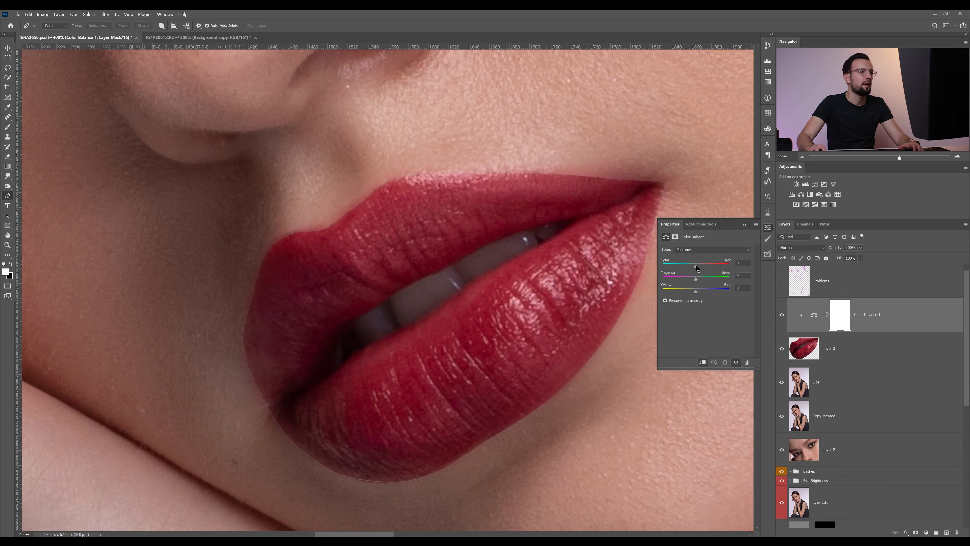
# Adjust the Color Balance midtone sliders to shift the lip color toward magenta.
pyautogui.moveTo(696, 269); pyautogui.dragTo(717, 271)
pyautogui.press('z')
pyautogui.keyDown('alt'); pyautogui.click(363, 257); pyautogui.keyUp('alt')
pyautogui.keyDown('alt'); pyautogui.click(363, 257); pyautogui.keyUp('alt')
pyautogui.keyDown('alt'); pyautogui.click(363, 256); pyautogui.keyUp('alt')
pyautogui.moveTo(716, 267); pyautogui.dragTo(670, 270)
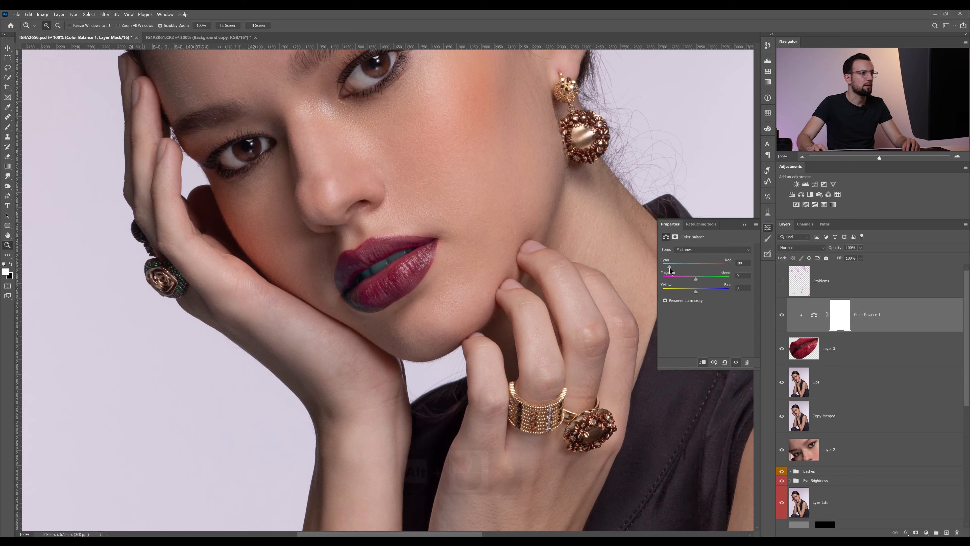
pyautogui.moveTo(695, 279); pyautogui.dragTo(712, 292)
pyautogui.click(744, 224)
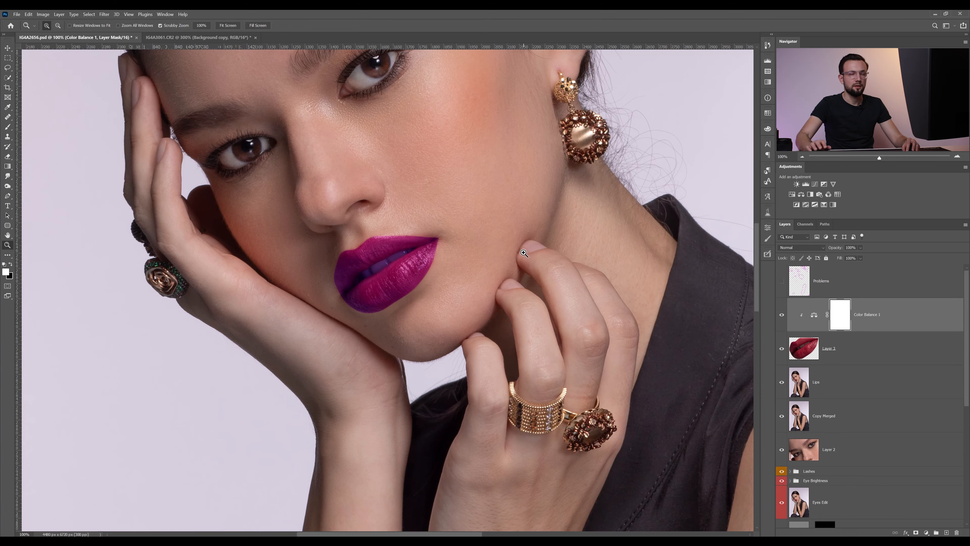
# Add a layer mask to the copied lip layer and paint the teeth out of it with the brush.
pyautogui.moveTo(376, 270); pyautogui.dragTo(440, 267)
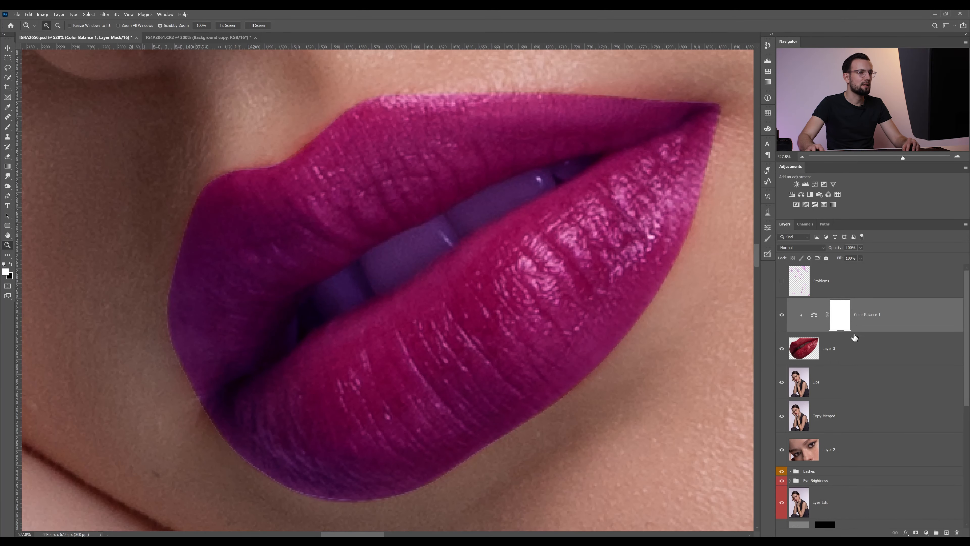
pyautogui.click(854, 342)
pyautogui.press('x')
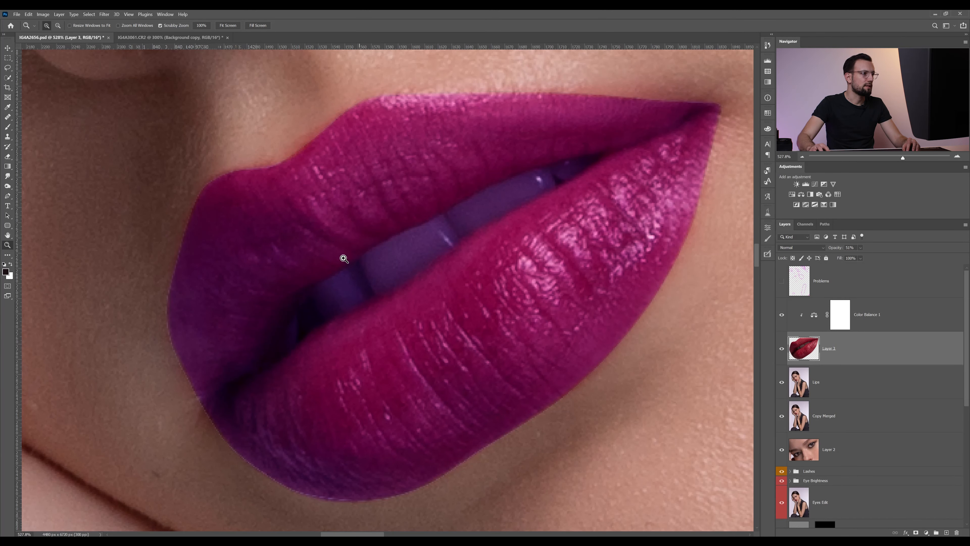
pyautogui.click(915, 532)
pyautogui.press('b')
pyautogui.moveTo(332, 294)
pyautogui.mouseDown()
pyautogui.moveTo(295, 329)
pyautogui.moveTo(412, 258)
pyautogui.moveTo(423, 234)
pyautogui.moveTo(425, 244)
pyautogui.moveTo(479, 204)
pyautogui.moveTo(573, 167)
pyautogui.moveTo(400, 253)
pyautogui.moveTo(394, 261)
pyautogui.moveTo(426, 245)
pyautogui.moveTo(348, 294)
pyautogui.moveTo(356, 273)
pyautogui.moveTo(346, 282)
pyautogui.mouseUp()
pyautogui.keyDown('alt'); pyautogui.rightClick(557, 175); pyautogui.keyUp('alt')
pyautogui.keyDown('alt'); pyautogui.rightClick(557, 175); pyautogui.keyUp('alt')
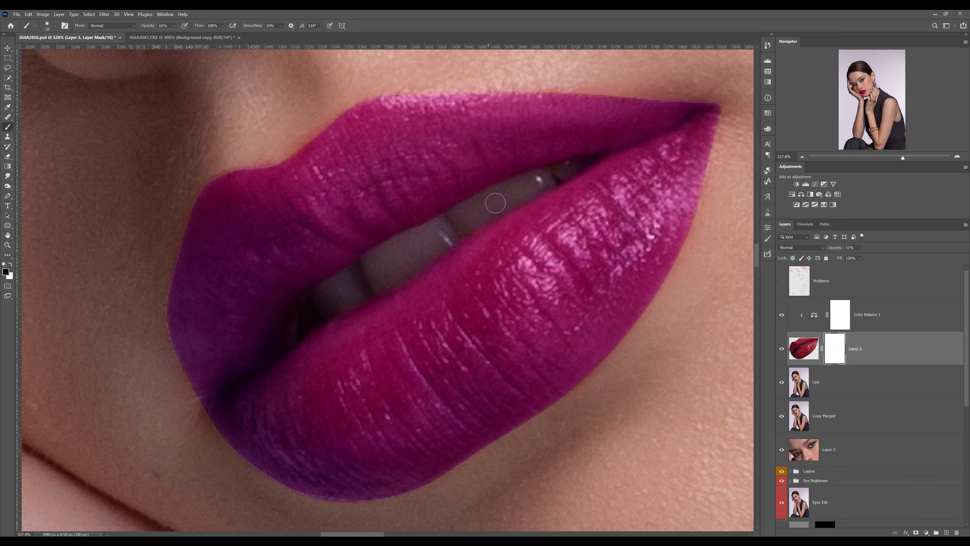
# Lower the Color Balance adjustment layer's opacity.
pyautogui.press('z')
pyautogui.keyDown('alt'); pyautogui.click(403, 238); pyautogui.keyUp('alt')
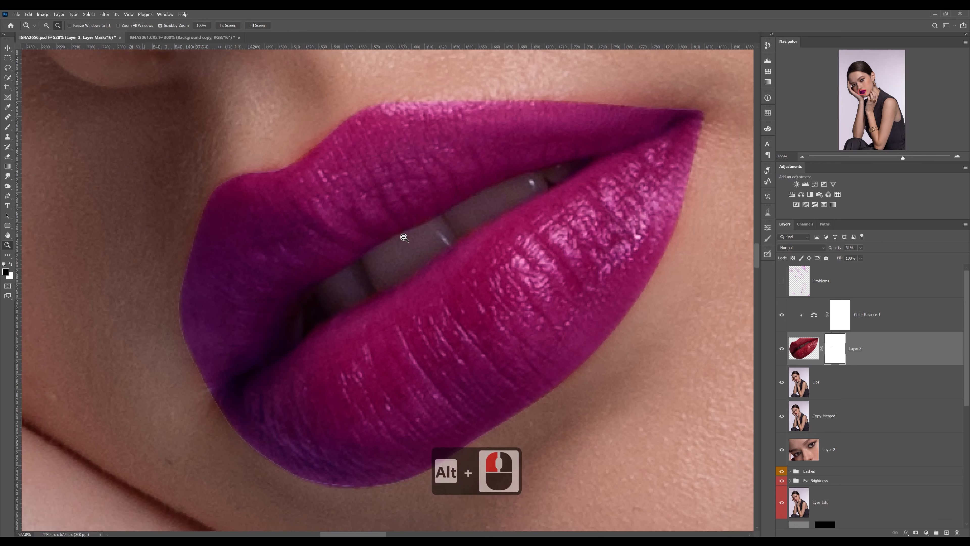
pyautogui.keyDown('alt'); pyautogui.click(403, 238); pyautogui.keyUp('alt')
pyautogui.keyDown('alt'); pyautogui.click(403, 237); pyautogui.keyUp('alt')
pyautogui.keyDown('alt'); pyautogui.click(403, 238); pyautogui.keyUp('alt')
pyautogui.keyDown('alt'); pyautogui.click(403, 237); pyautogui.keyUp('alt')
pyautogui.click(403, 237)
pyautogui.press('b')
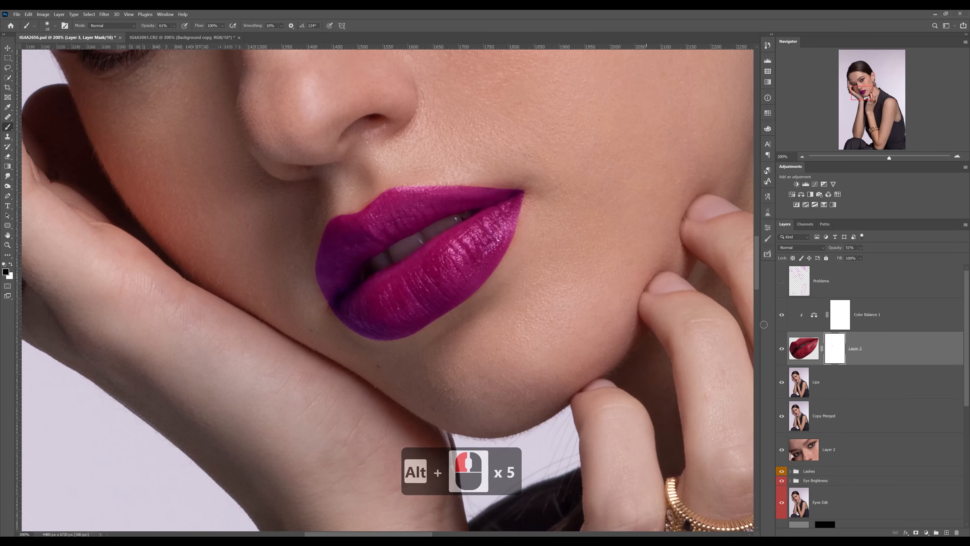
pyautogui.click(806, 319)
pyautogui.moveTo(842, 250); pyautogui.dragTo(831, 250)
pyautogui.moveTo(831, 250); pyautogui.dragTo(829, 251)
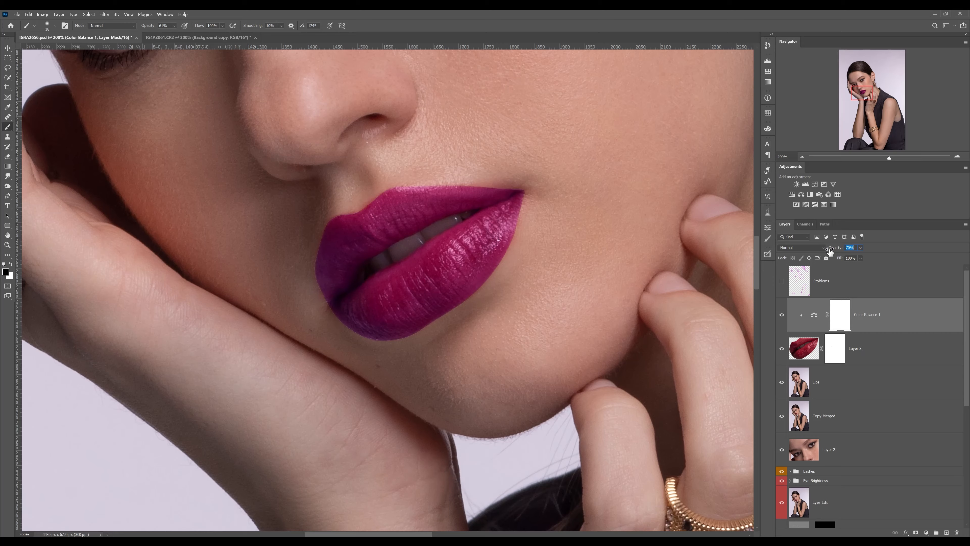
# Hide the Color Balance adjustment layer.
pyautogui.press('z')
pyautogui.keyDown('alt'); pyautogui.click(551, 240); pyautogui.keyUp('alt')
pyautogui.keyDown('alt'); pyautogui.click(551, 240); pyautogui.keyUp('alt')
pyautogui.keyDown('alt'); pyautogui.click(552, 239); pyautogui.keyUp('alt')
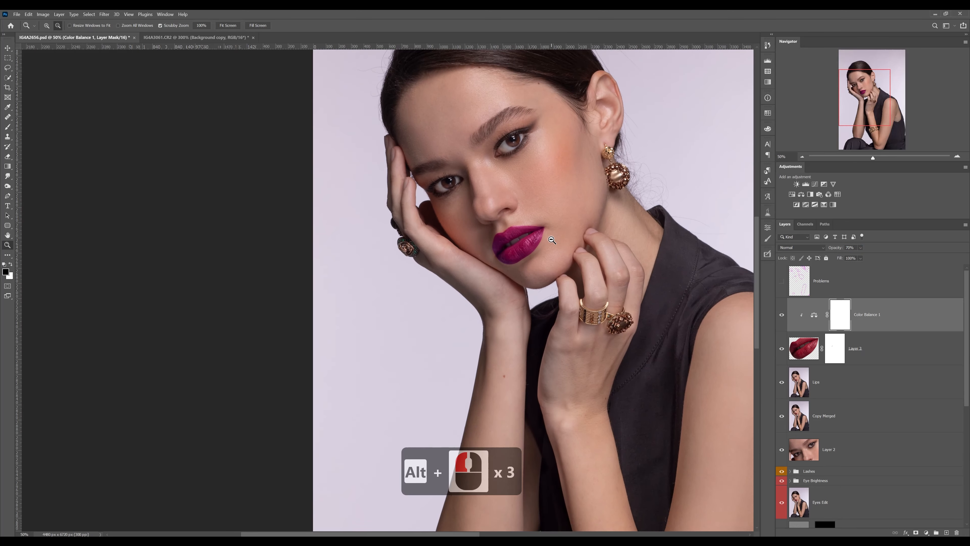
pyautogui.keyDown('alt'); pyautogui.click(551, 238); pyautogui.keyUp('alt')
pyautogui.moveTo(552, 238); pyautogui.dragTo(577, 228)
pyautogui.press('b')
pyautogui.click(781, 314)
# Add a Hue/Saturation adjustment above the lip layer and shift its Hue to turn the lips purple.
pyautogui.click(862, 349)
pyautogui.click(791, 193)
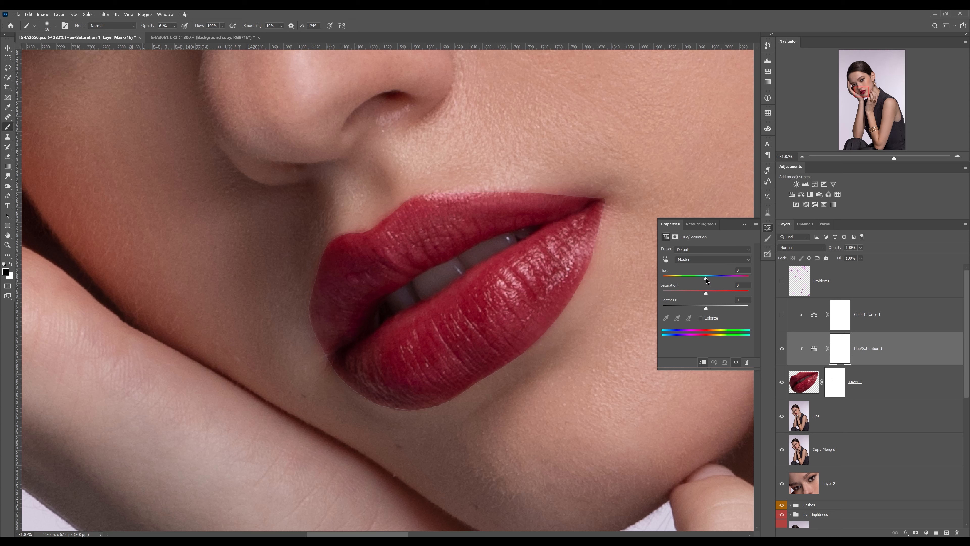
pyautogui.moveTo(706, 279); pyautogui.dragTo(680, 278)
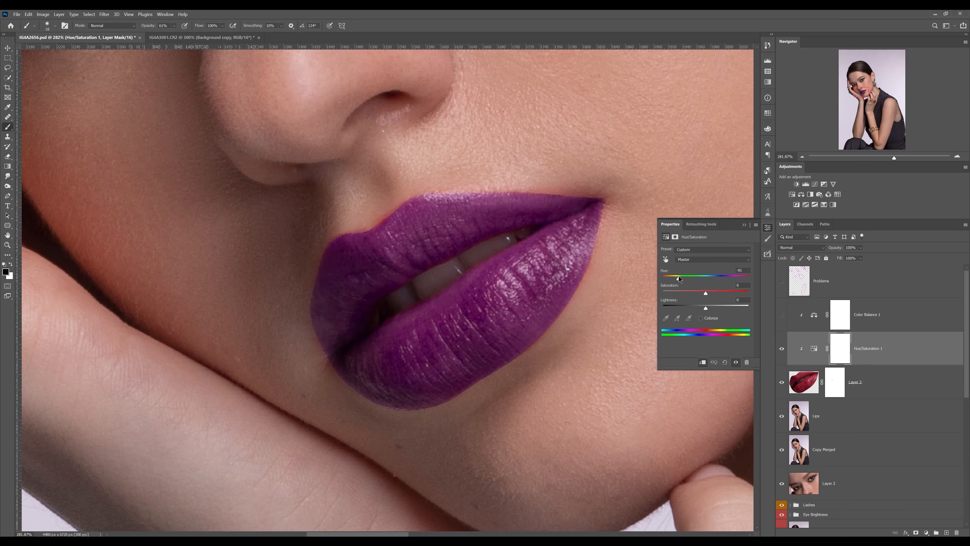